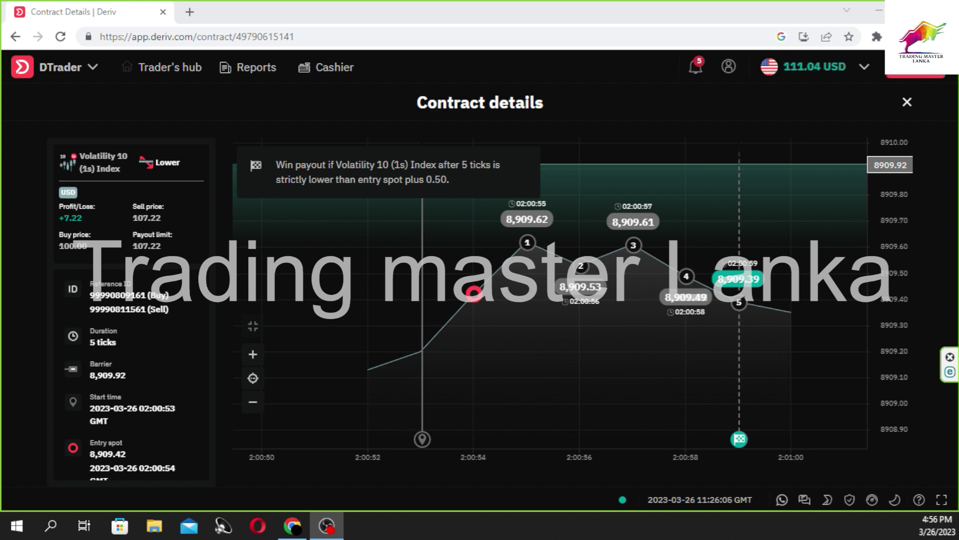
Step: Reload the Contract details view and close it to return to the Rise/Fall trading page
{"action": "left_click", "coordinate": [60, 36]}
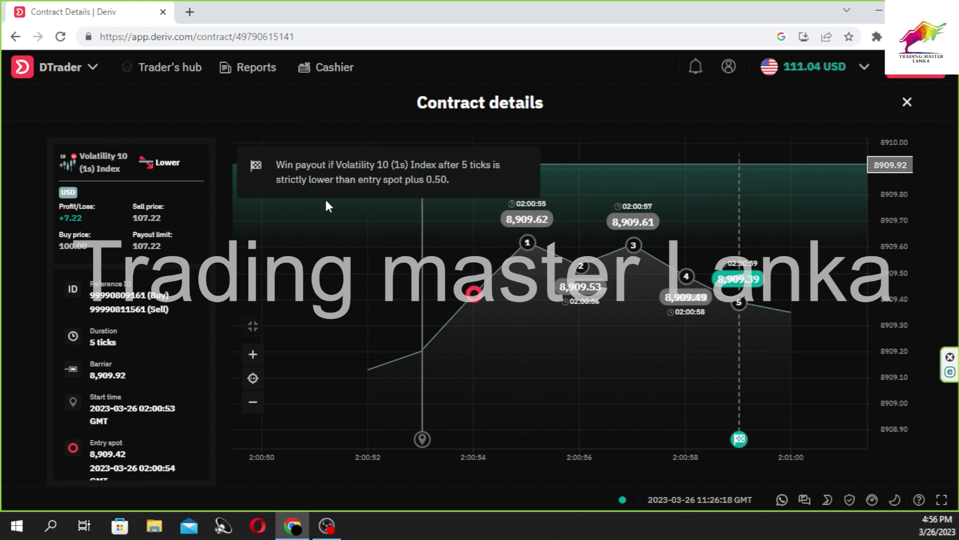
{"action": "mouse_move", "coordinate": [374, 142]}
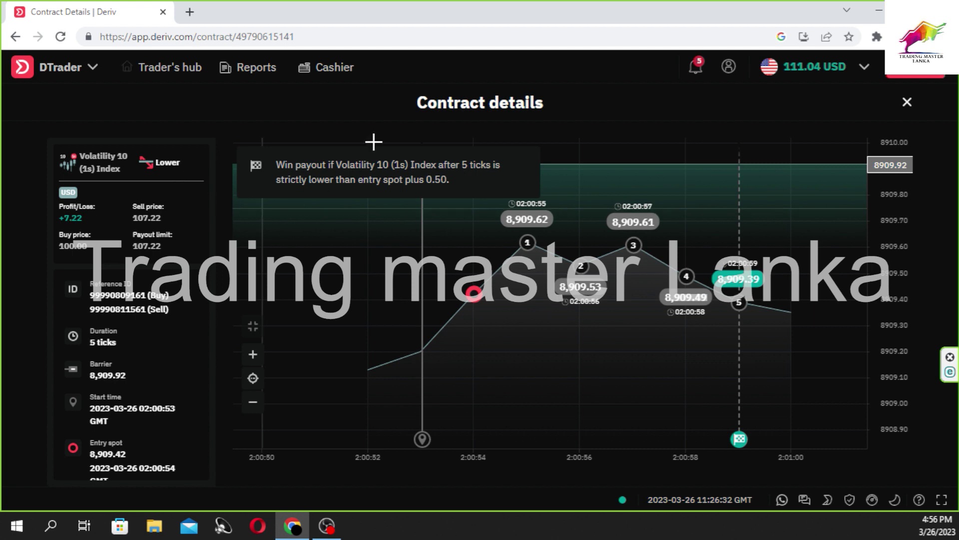
{"action": "left_click", "coordinate": [907, 102]}
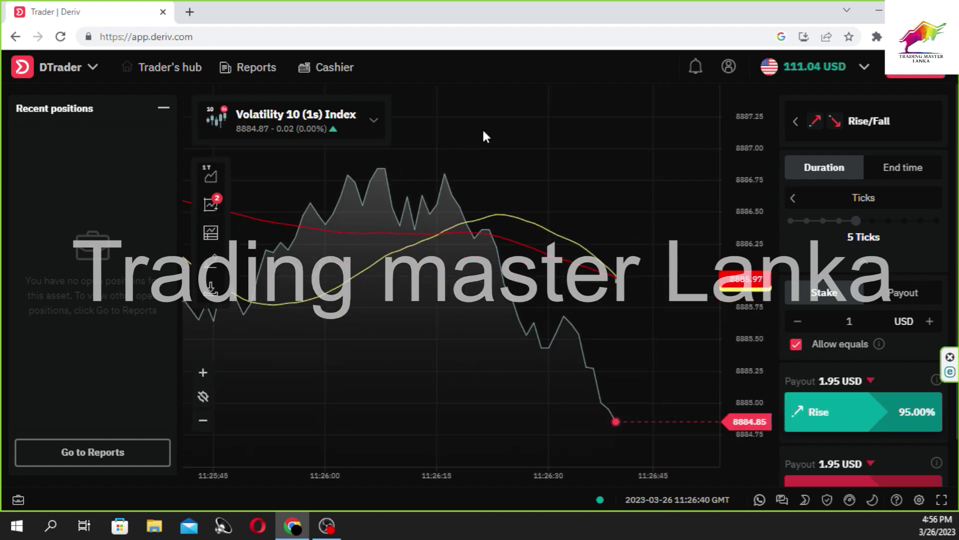
Step: Open a new blank Chrome tab alongside the DTrader trading page
{"action": "left_click", "coordinate": [190, 11]}
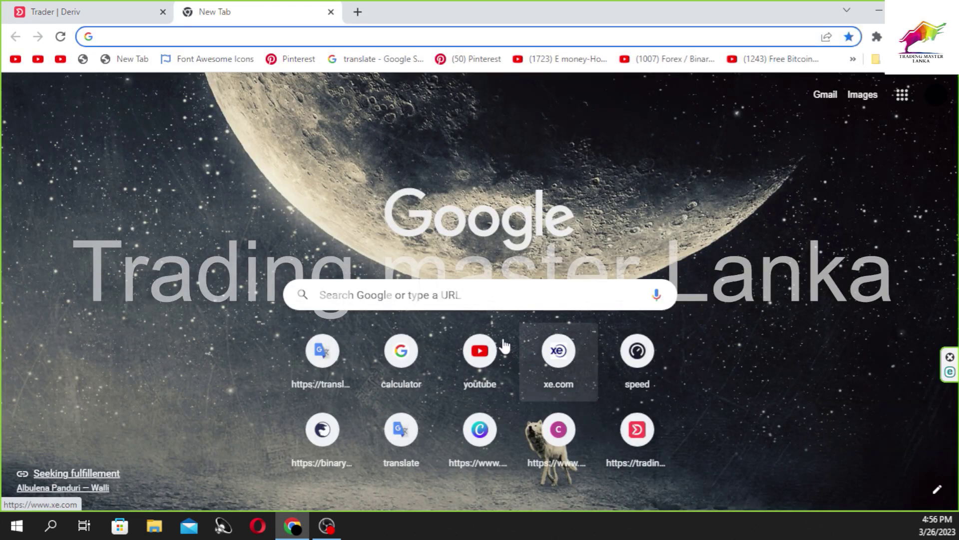
Step: Open Google's calculator from the 'calculator' shortcut tile on the new-tab page
{"action": "left_click", "coordinate": [416, 378]}
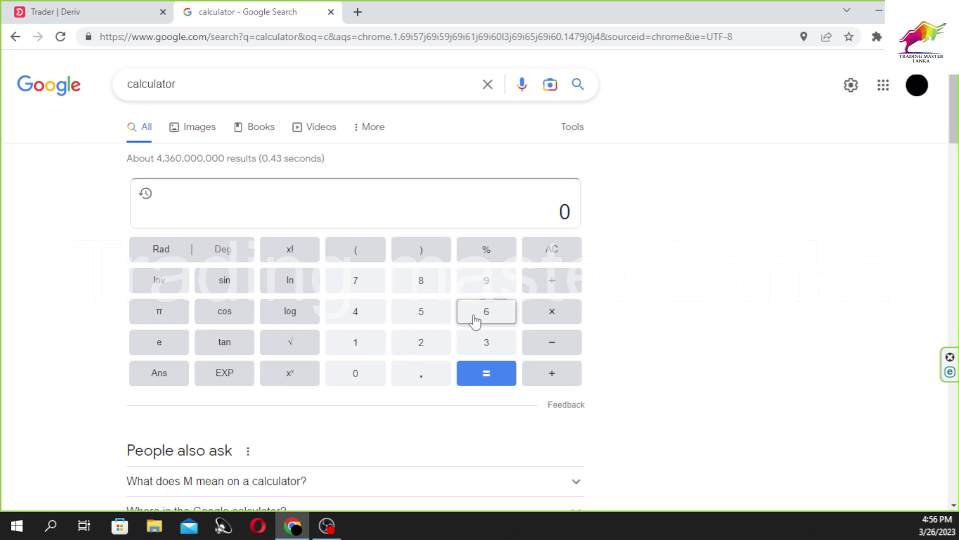
Step: Calculate 61 × 400 = 24,400, then go back to the 'Trader | Deriv' tab
{"action": "left_click", "coordinate": [486, 312]}
{"action": "left_click", "coordinate": [355, 342]}
{"action": "left_click", "coordinate": [551, 311]}
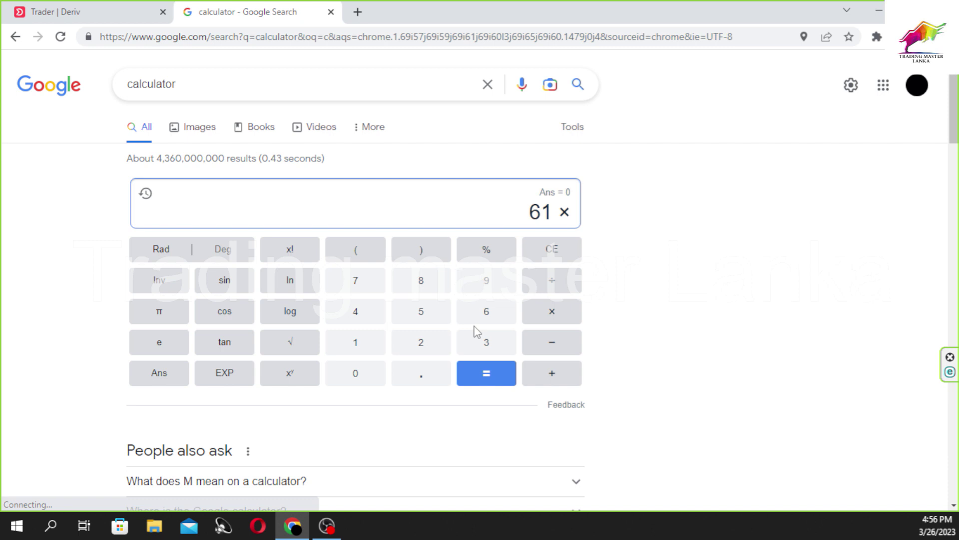
{"action": "left_click", "coordinate": [356, 310]}
{"action": "left_click", "coordinate": [355, 372]}
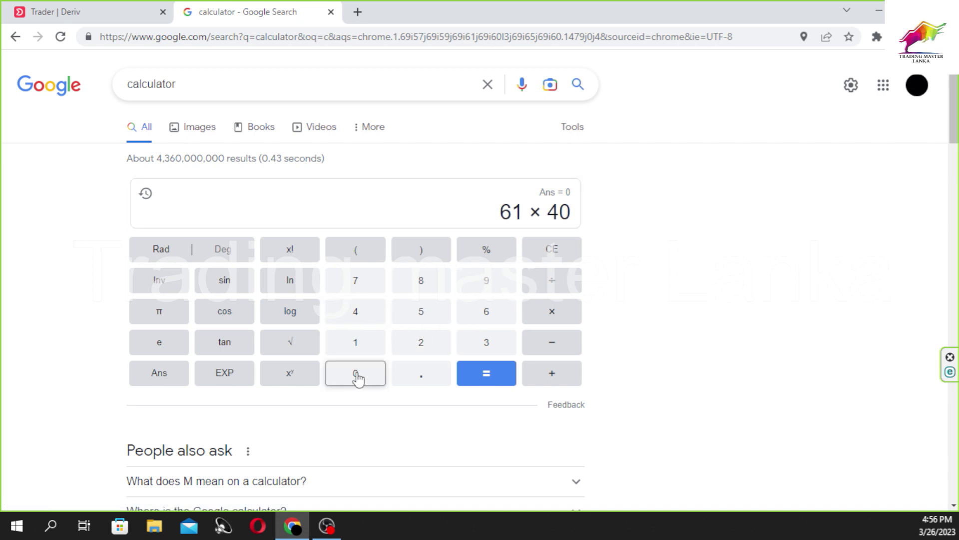
{"action": "left_click", "coordinate": [485, 373]}
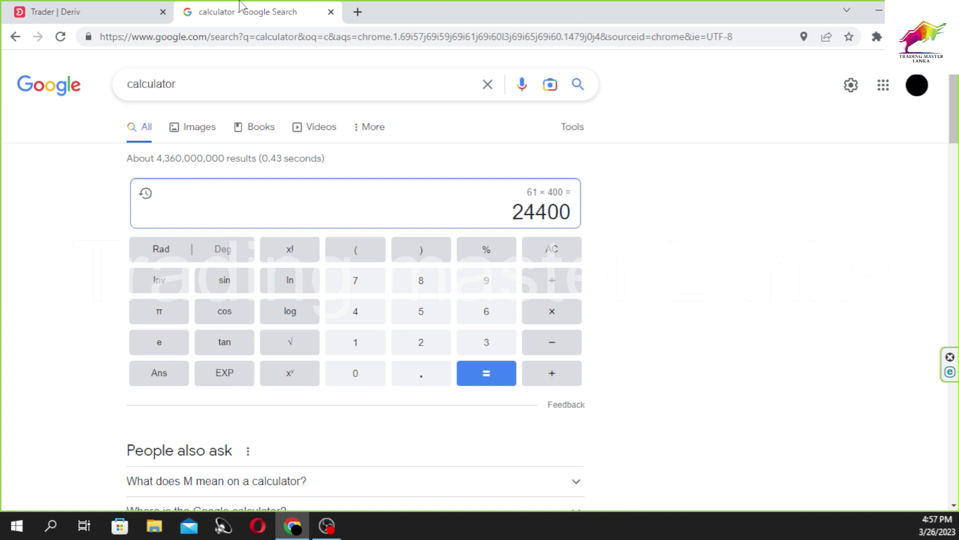
{"action": "left_click", "coordinate": [99, 15]}
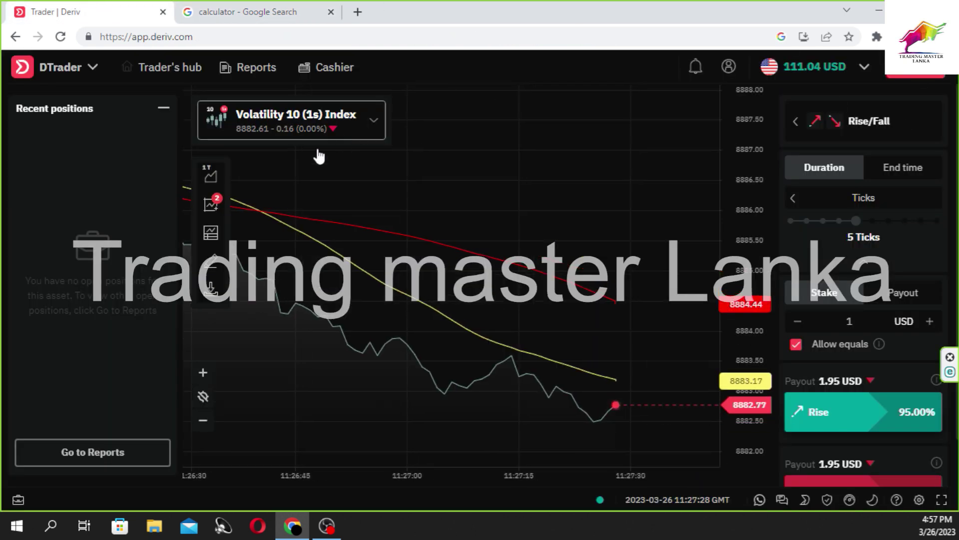